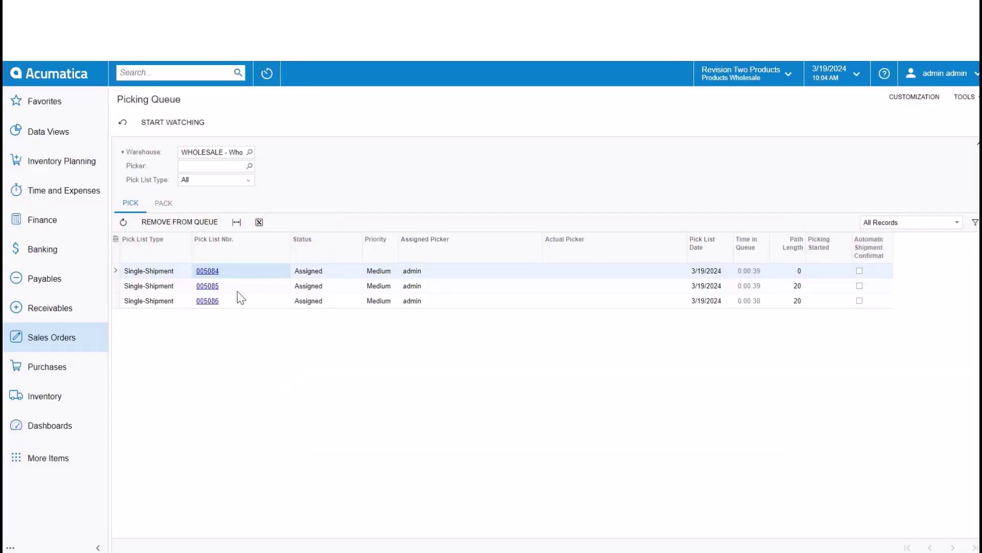
Step: View the item details of pick lists 005085 and 005086, closing each afterward
{"action": "left_click", "coordinate": [217, 287]}
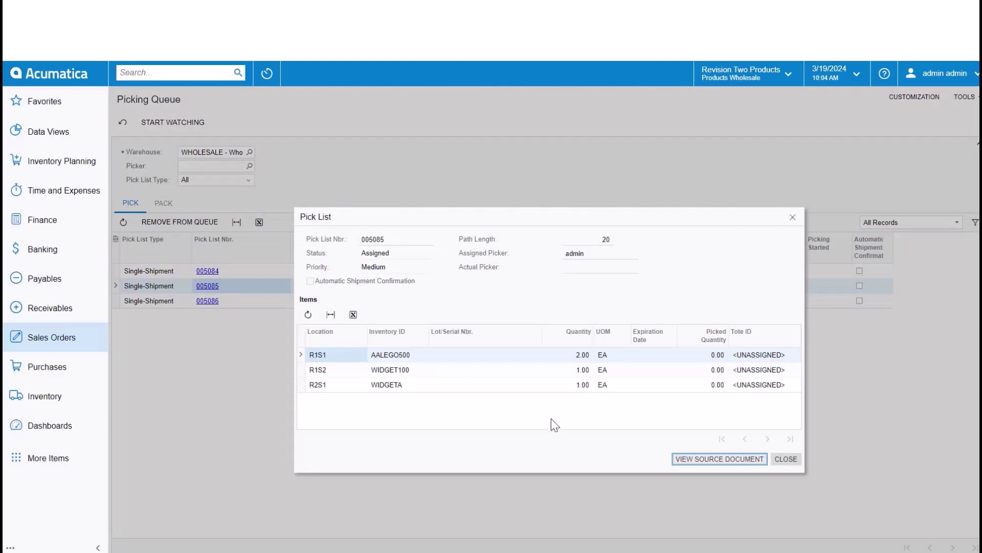
{"action": "left_click", "coordinate": [792, 217]}
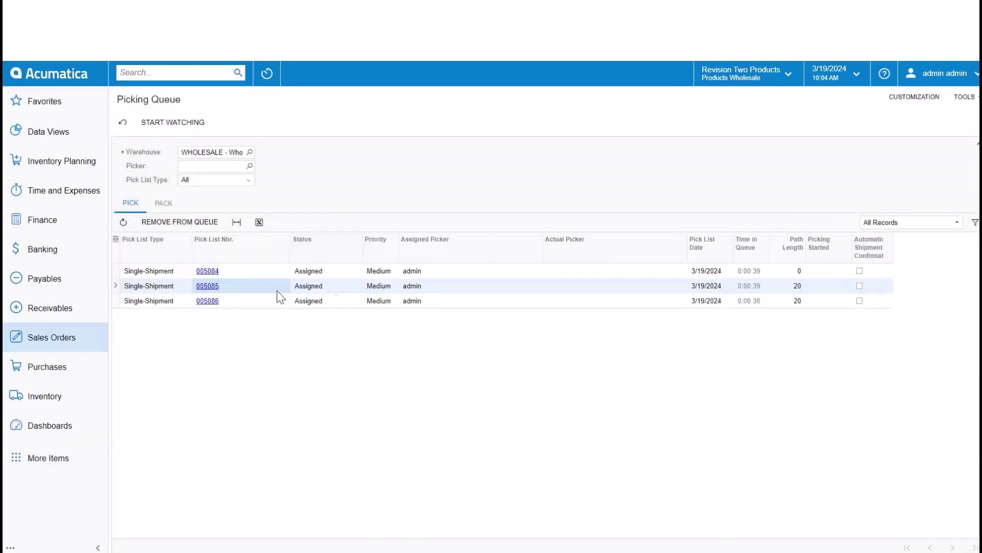
{"action": "left_click", "coordinate": [212, 303]}
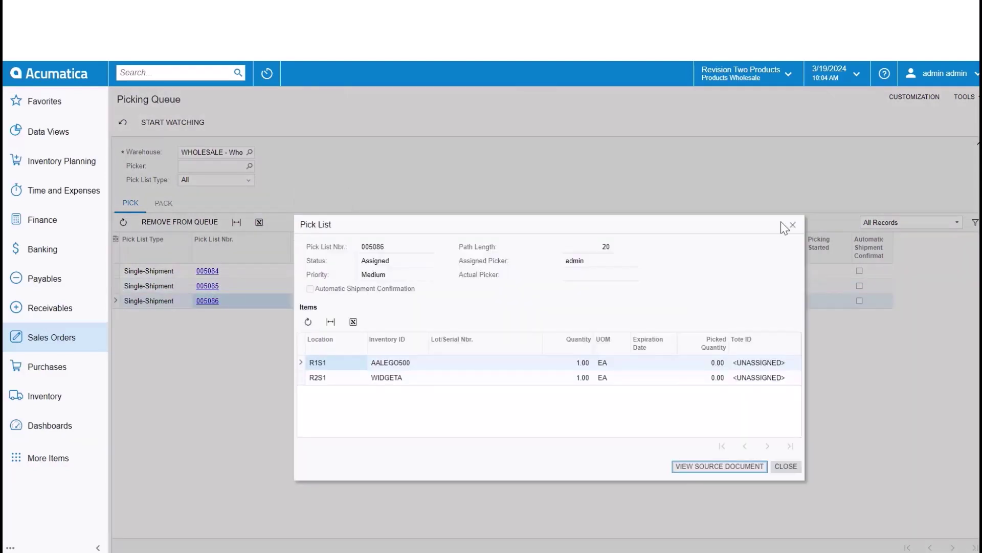
{"action": "left_click", "coordinate": [794, 225]}
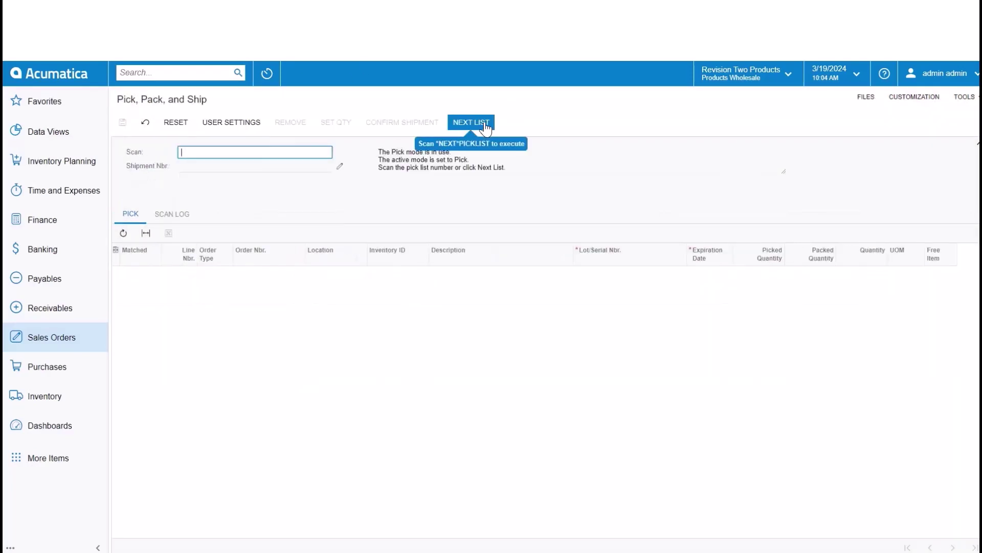
Step: Load pick list 005085 at location R1S1 and assign it tote TOTE04
{"action": "left_click", "coordinate": [484, 121]}
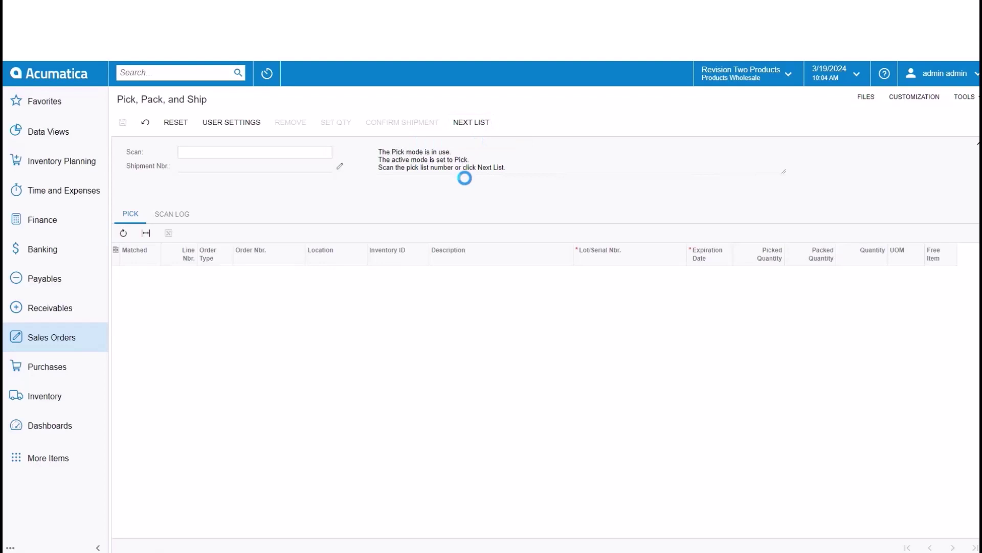
{"action": "type", "text": "R"}
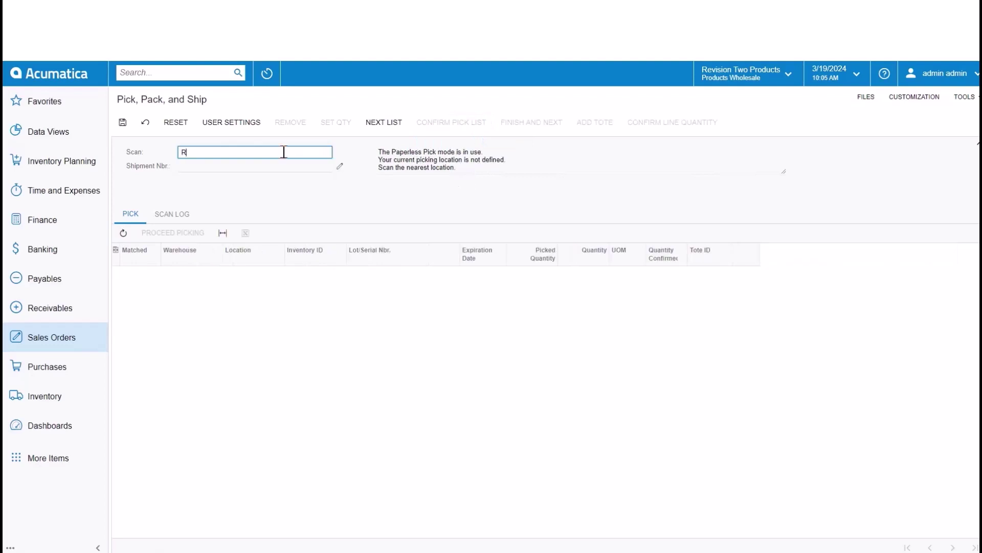
{"action": "type", "text": "1S1"}
{"action": "key", "text": "Return"}
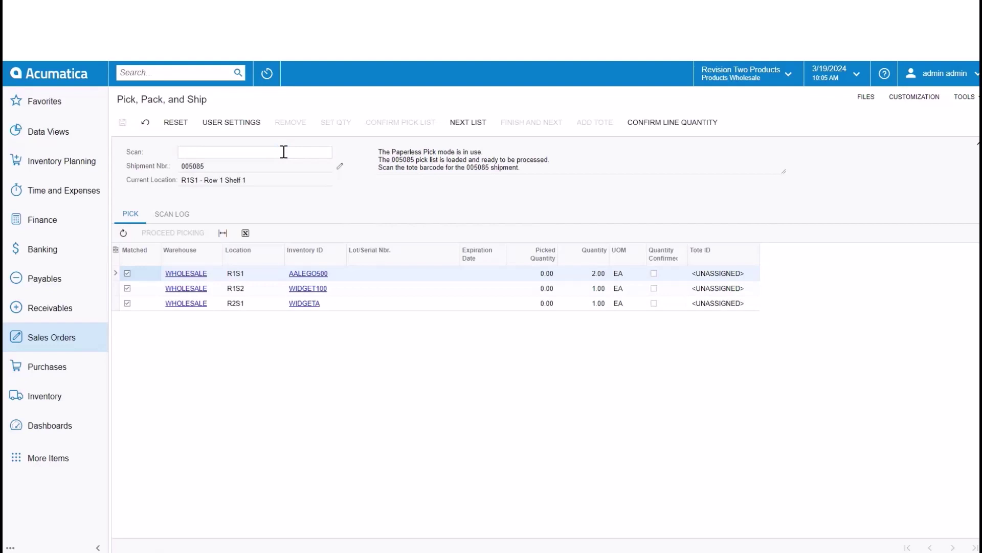
{"action": "left_click", "coordinate": [284, 152]}
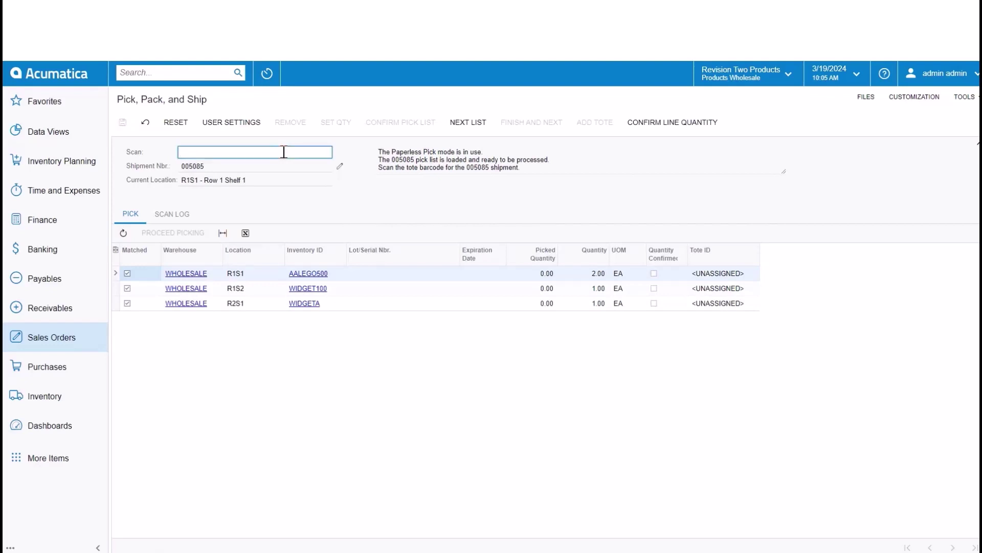
{"action": "type", "text": "TOTE04"}
{"action": "key", "text": "Return"}
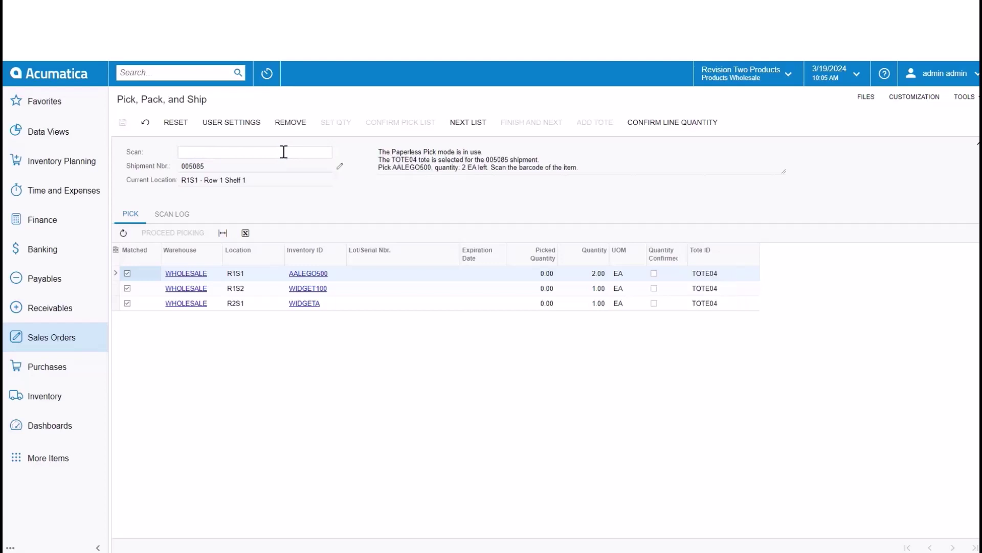
Step: Pick AALEGO500 into TOTE04 with a picked quantity of 2
{"action": "left_click", "coordinate": [284, 152]}
{"action": "type", "text": "AALEGO"}
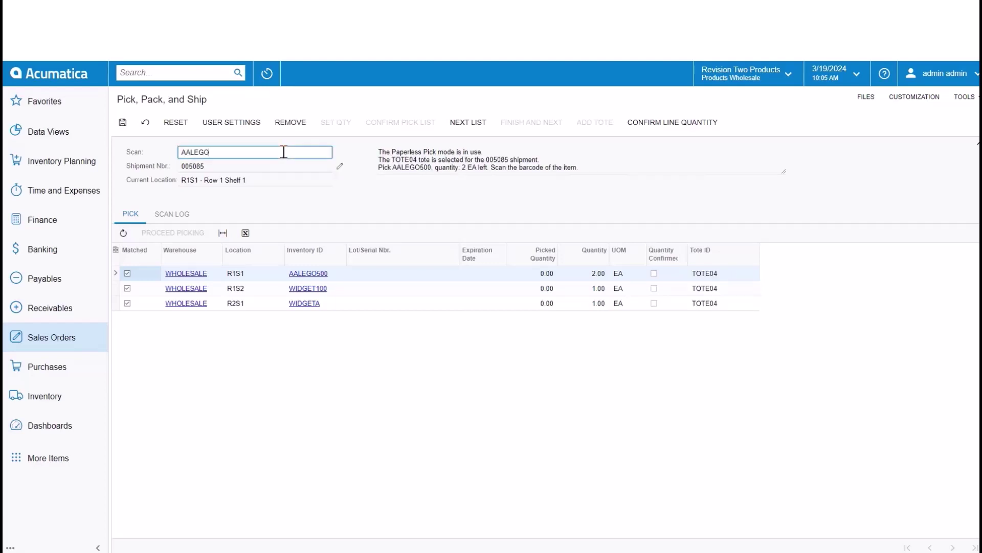
{"action": "type", "text": "500"}
{"action": "key", "text": "Return"}
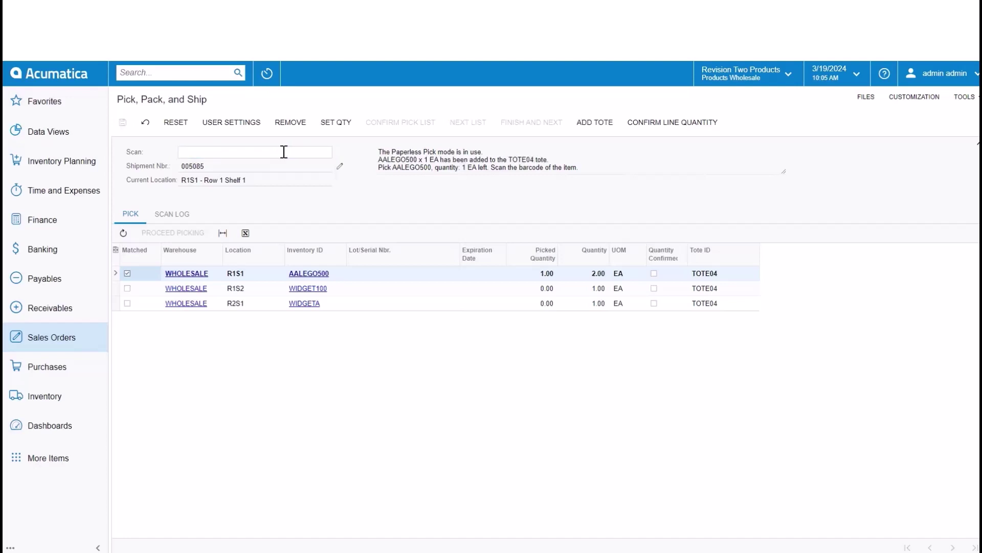
{"action": "left_click", "coordinate": [336, 123]}
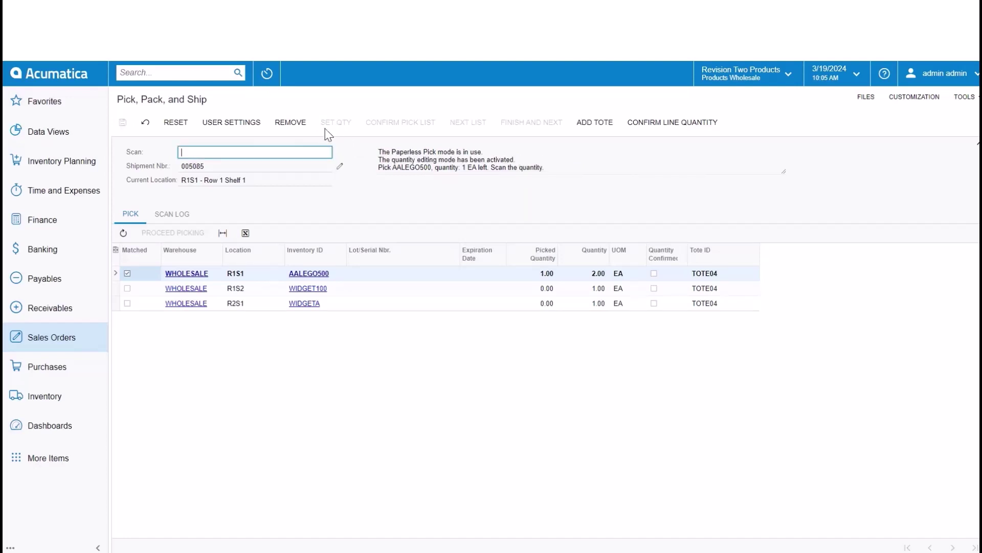
{"action": "type", "text": "2"}
{"action": "key", "text": "Return"}
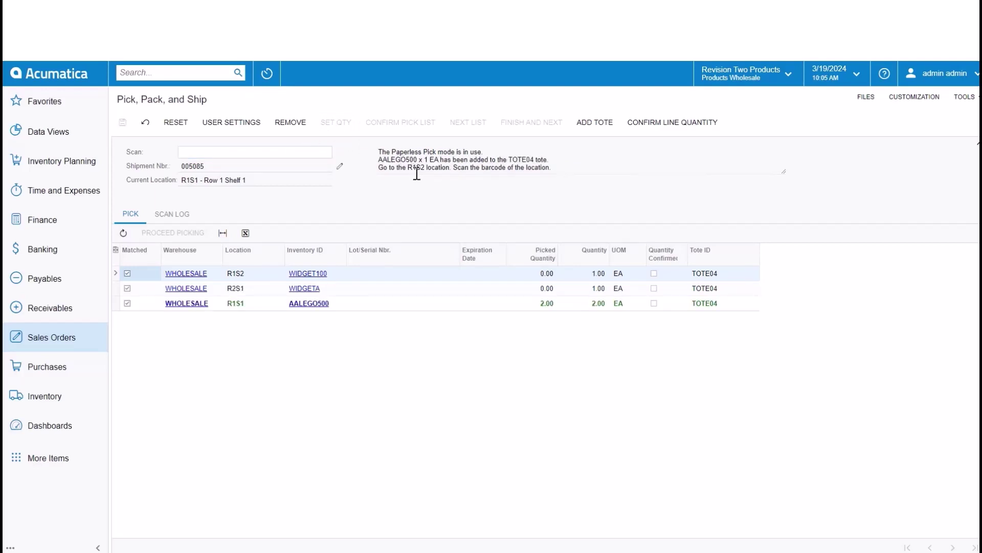
Step: Pick WIDGET100 from location R1S2 into the tote
{"action": "left_click", "coordinate": [299, 151]}
{"action": "type", "text": "R1"}
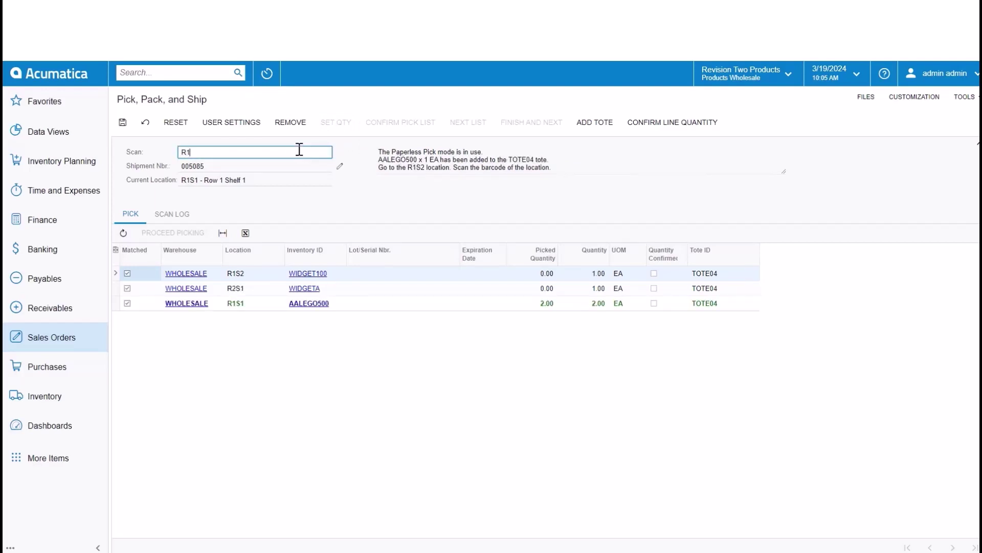
{"action": "type", "text": "S2"}
{"action": "key", "text": "Return"}
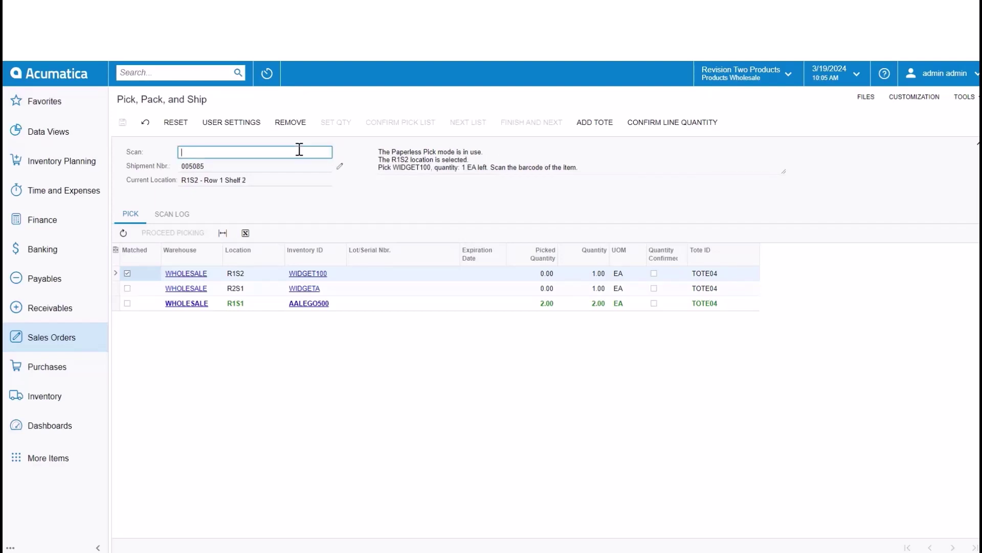
{"action": "type", "text": "WIDGET100"}
{"action": "key", "text": "Return"}
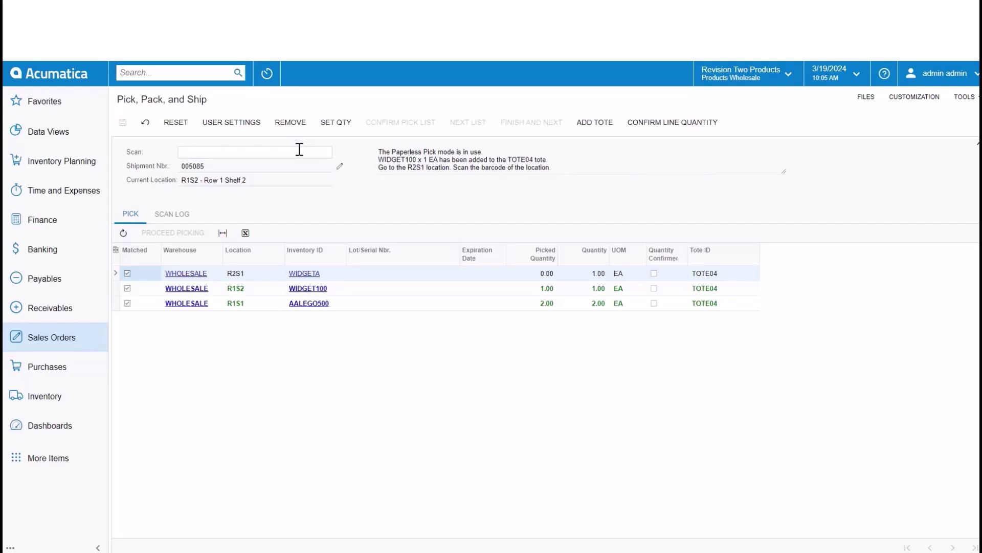
Step: Pick WIDGETA from location R2S1, then confirm pick list 005085 and load the next list
{"action": "left_click", "coordinate": [299, 149]}
{"action": "type", "text": "R"}
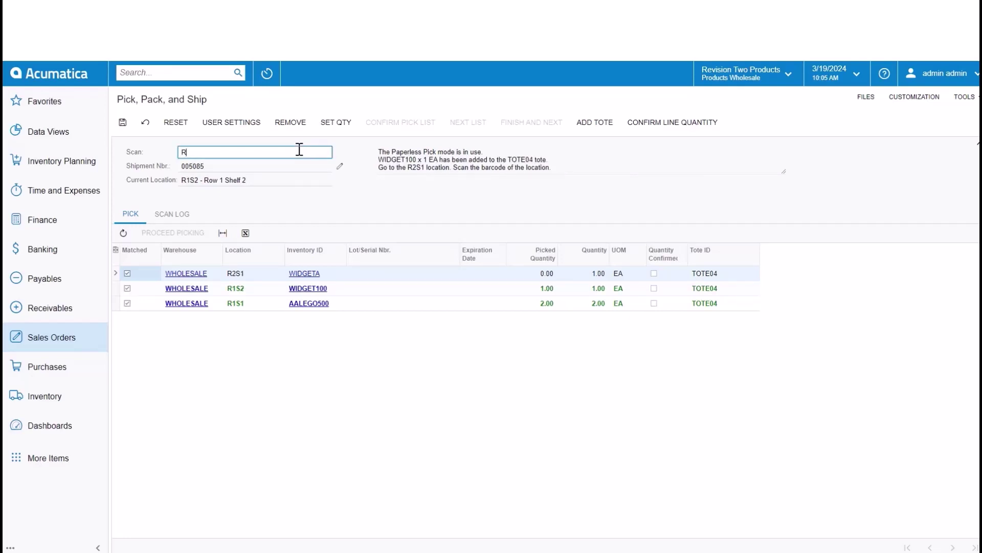
{"action": "type", "text": "2S1"}
{"action": "key", "text": "Return"}
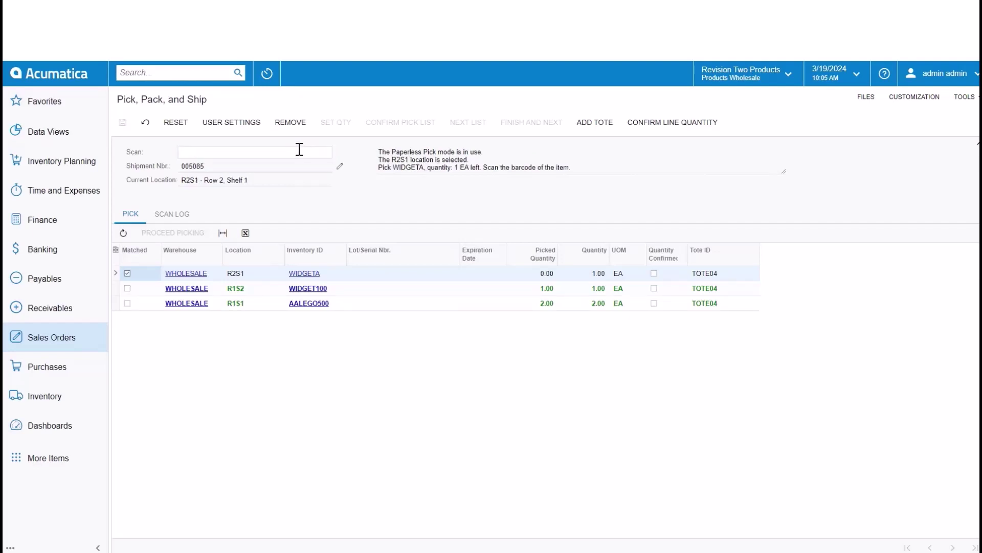
{"action": "left_click", "coordinate": [299, 151]}
{"action": "type", "text": "WIDGETA"}
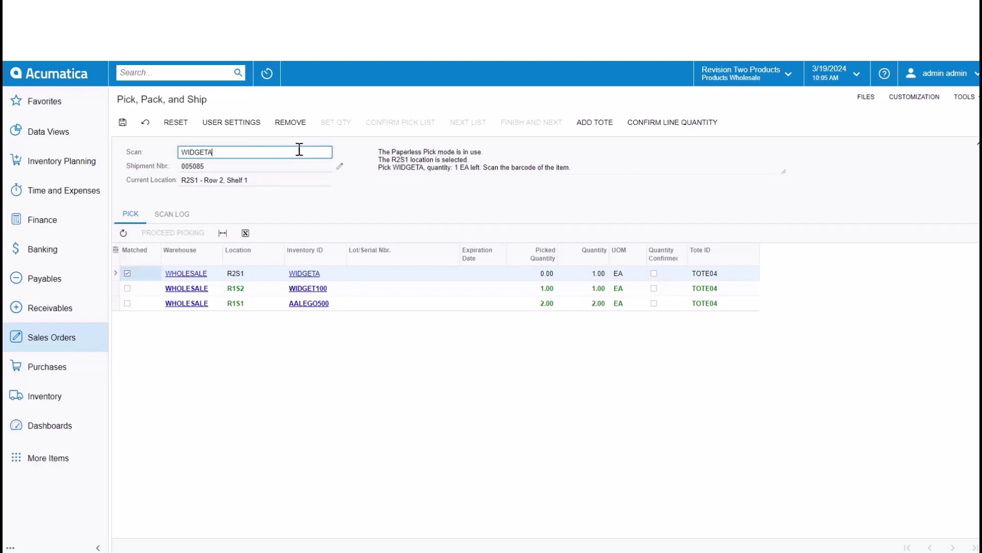
{"action": "key", "text": "Return"}
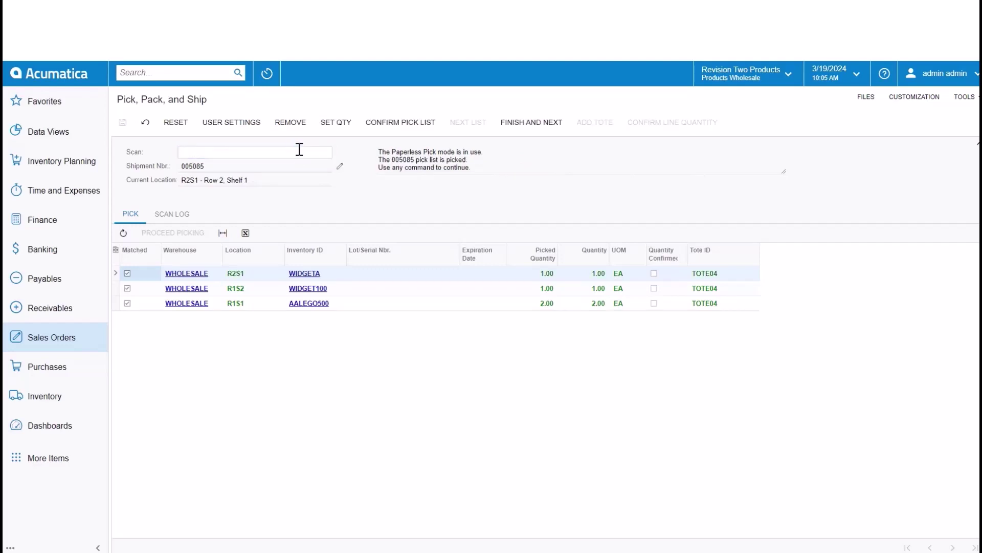
{"action": "left_click", "coordinate": [514, 132]}
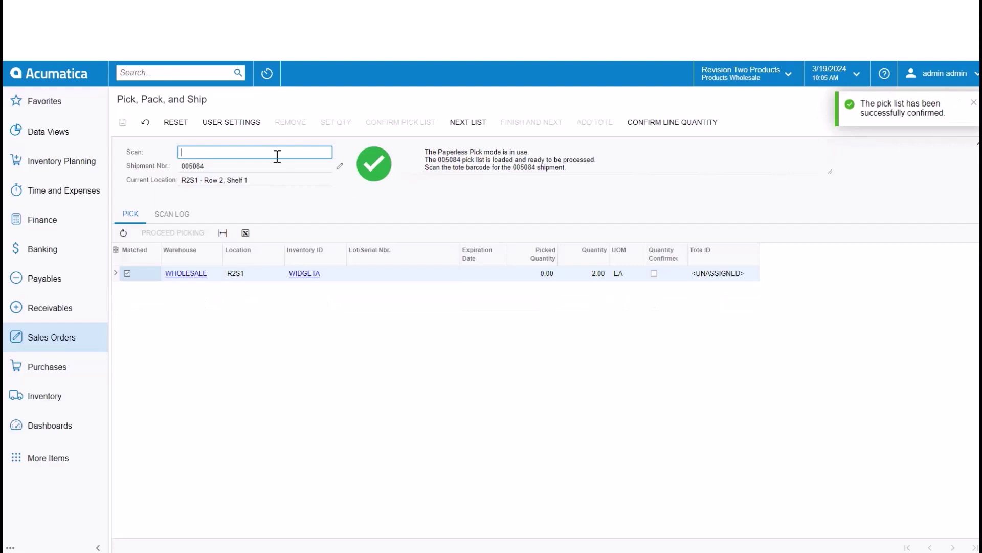
Step: Assign TOTE05 to shipment 005084 and pick one WIDGETA into it
{"action": "type", "text": "TOTE05"}
{"action": "key", "text": "Return"}
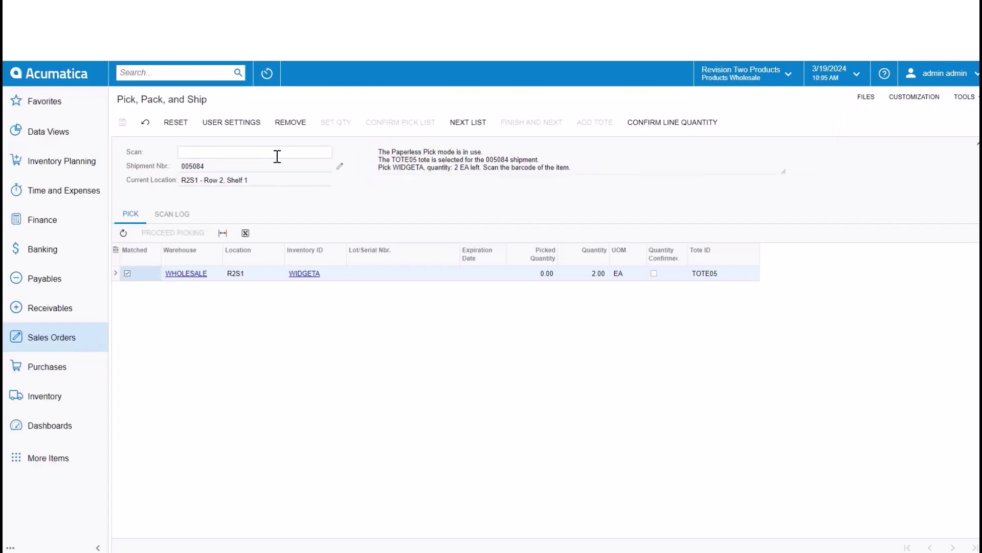
{"action": "left_click", "coordinate": [277, 156]}
{"action": "type", "text": "WIDGETA"}
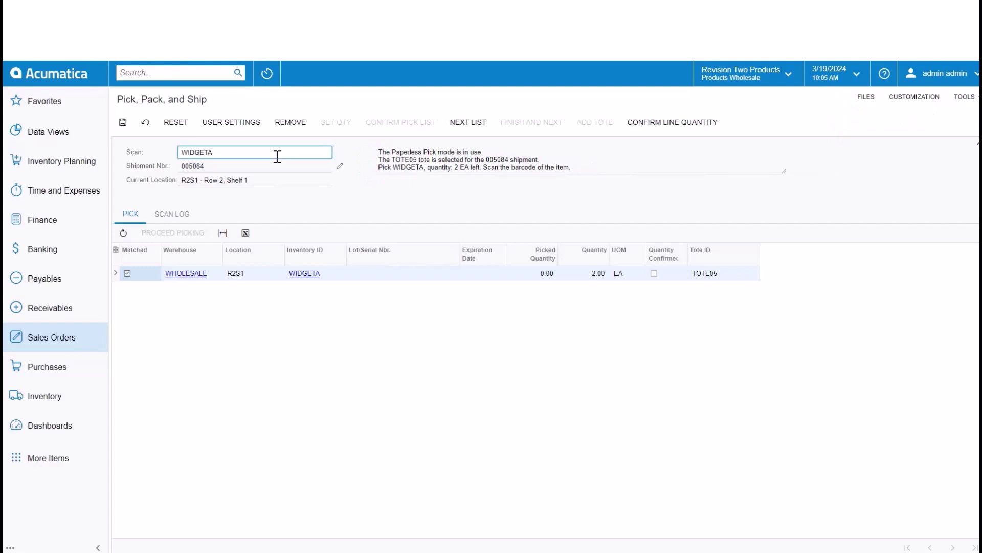
{"action": "key", "text": "Return"}
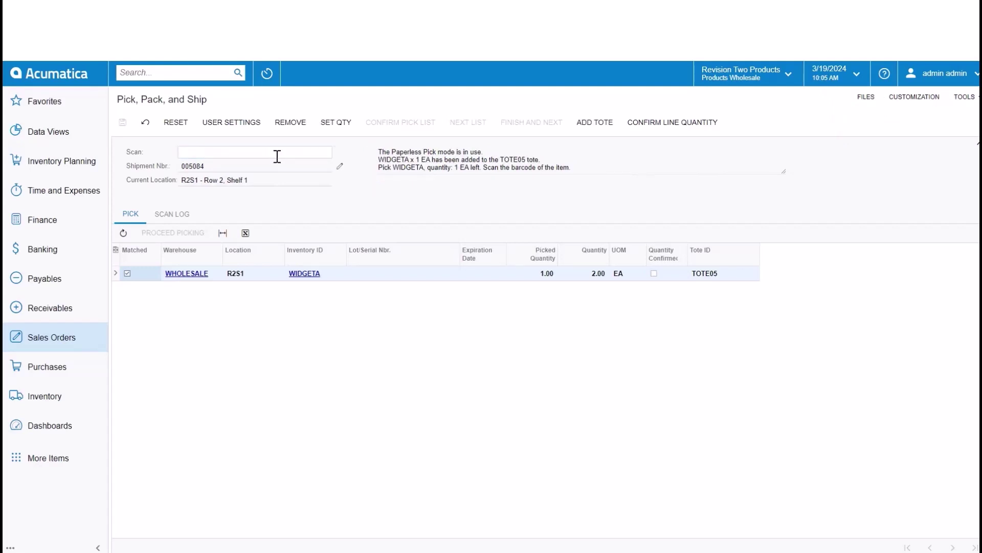
Step: Add 1 more WIDGETA to reach 2.00, then confirm pick list 005084
{"action": "left_click", "coordinate": [336, 123]}
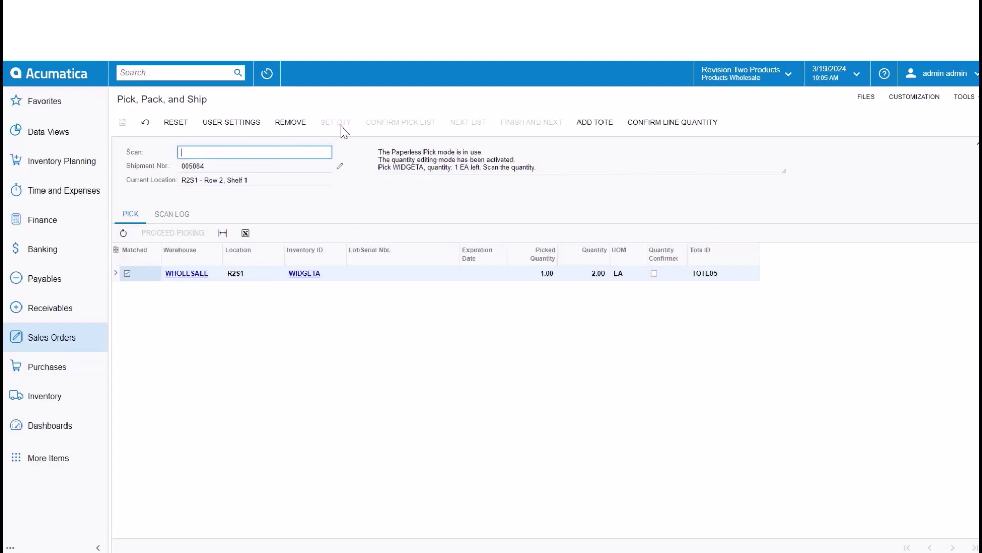
{"action": "type", "text": "1"}
{"action": "key", "text": "Return"}
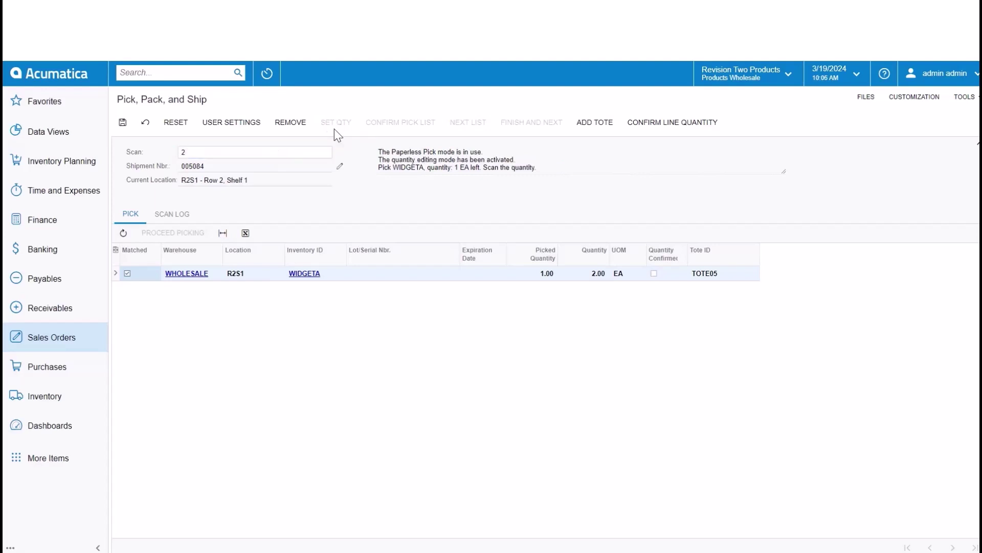
{"action": "left_click", "coordinate": [502, 129]}
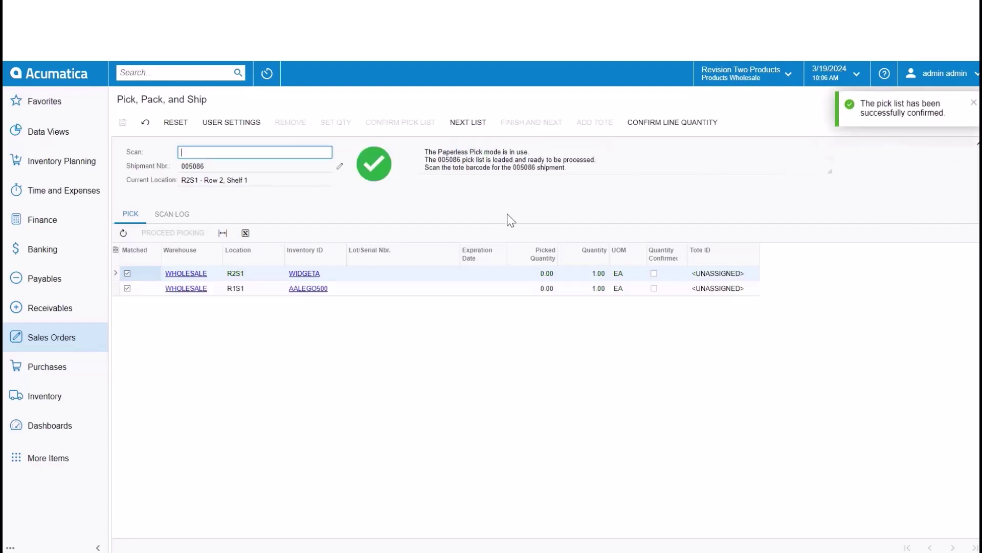
Step: Assign TOTE06 to shipment 005086, pick one WIDGETA, and switch location to R1S1
{"action": "type", "text": "TOTE06"}
{"action": "key", "text": "Return"}
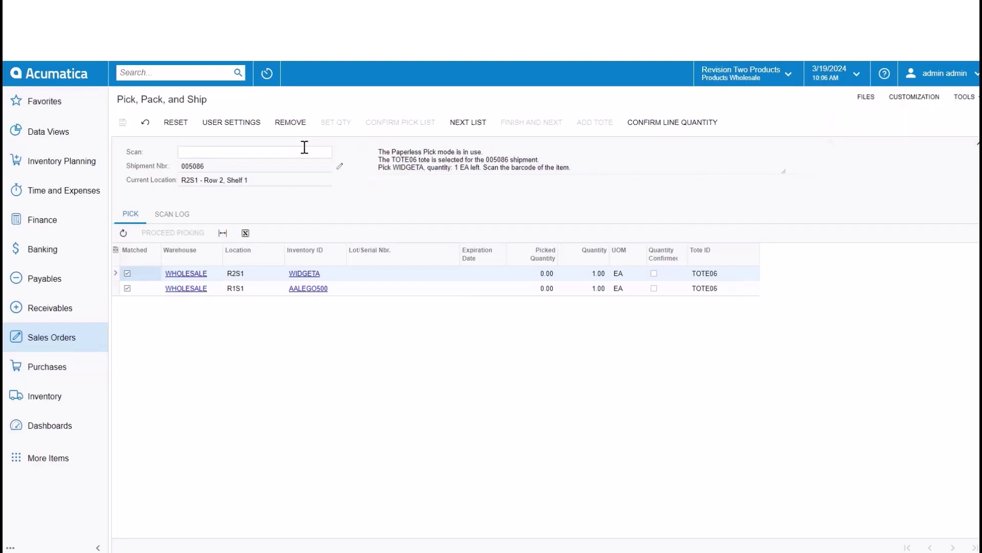
{"action": "left_click", "coordinate": [304, 147]}
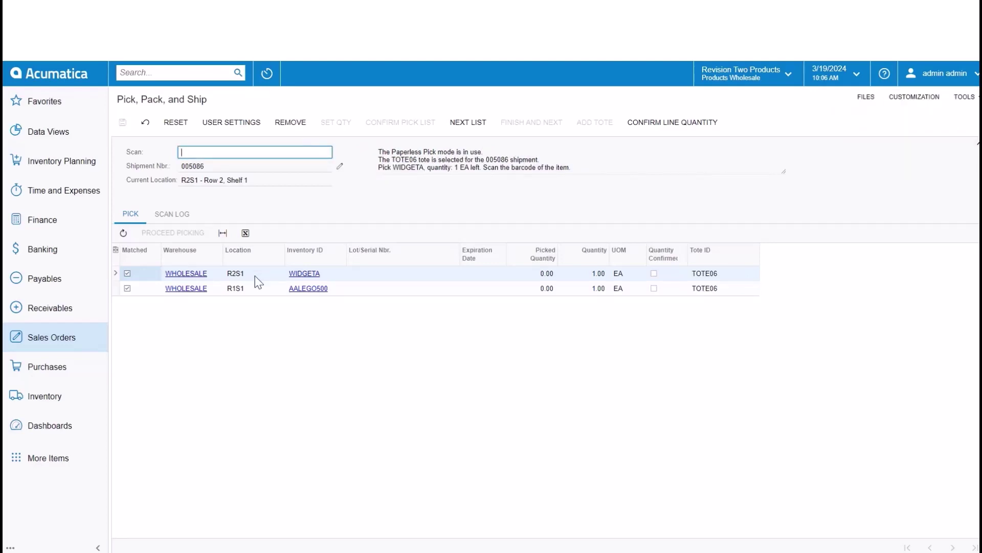
{"action": "type", "text": "WIDGETA"}
{"action": "key", "text": "Return"}
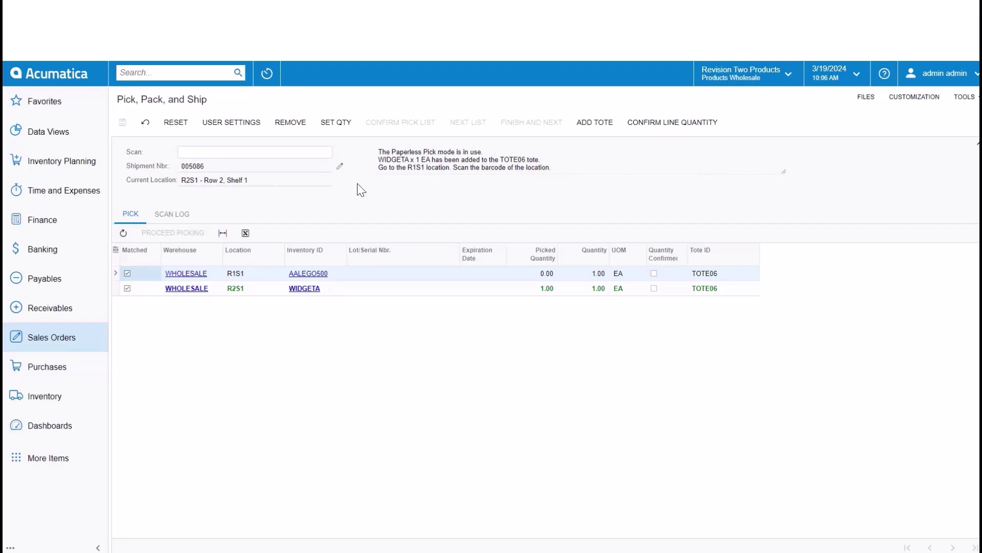
{"action": "left_click", "coordinate": [252, 151]}
{"action": "type", "text": "R"}
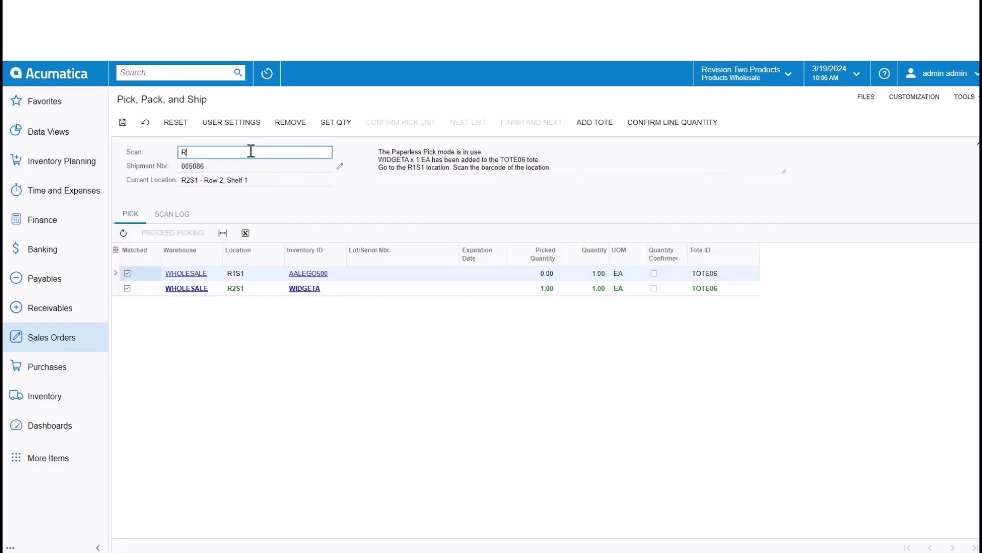
{"action": "type", "text": "1S1"}
{"action": "key", "text": "Return"}
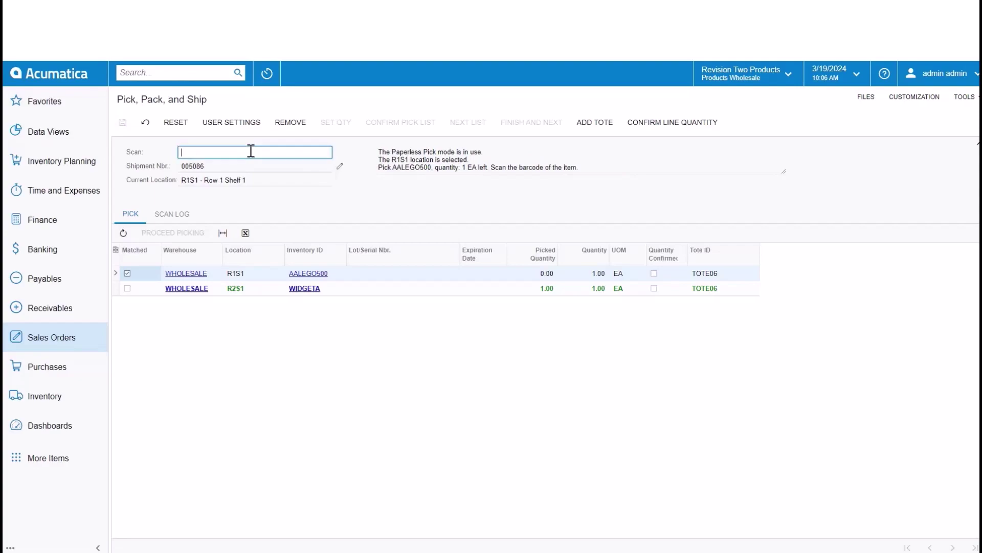